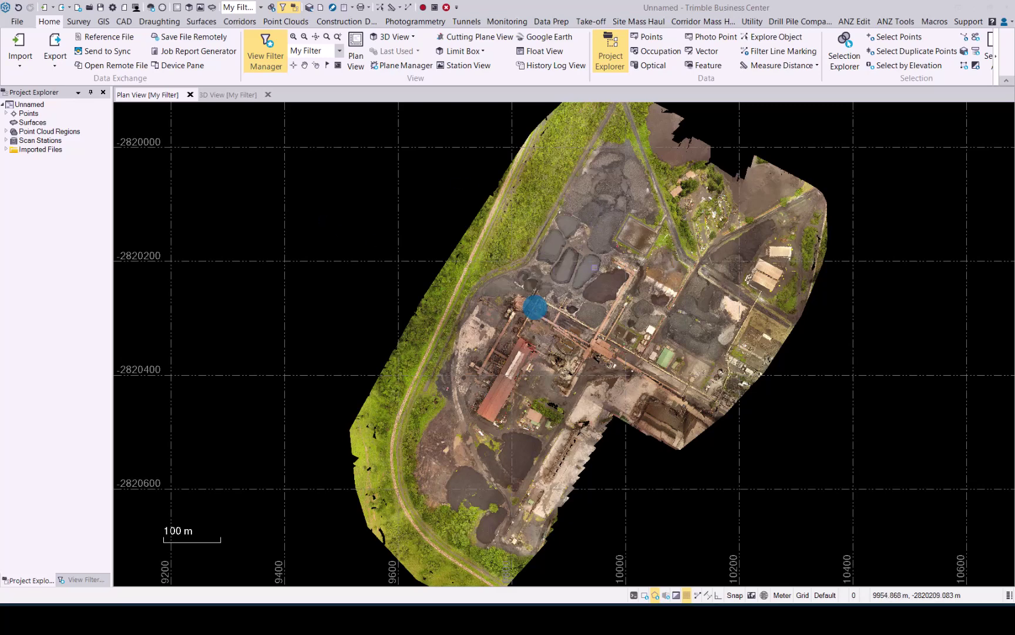
- Show the point cloud in 3D, zoomed in on the stockpiles, with the Surfaces ribbon tools showing
left_click(230, 95)
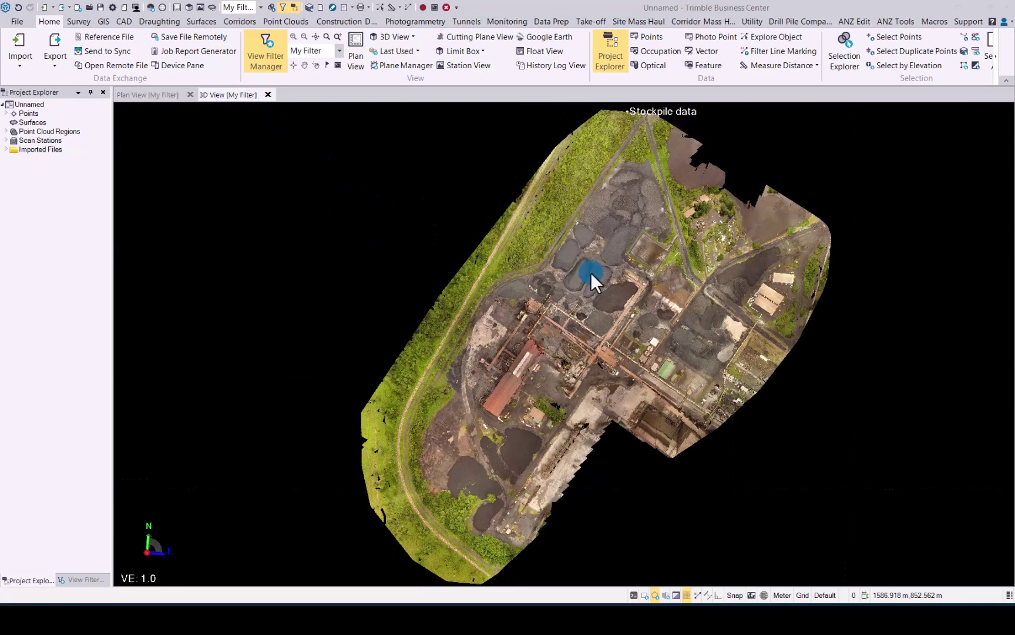
left_click_drag(590, 272, 594, 288)
scroll(593, 288, "up", 2)
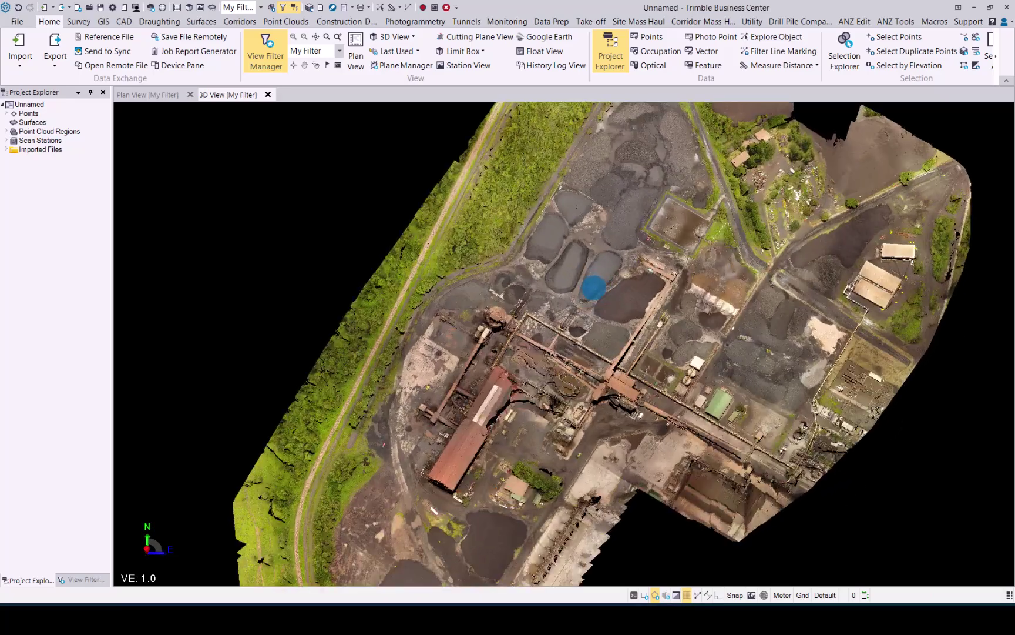
scroll(593, 288, "up", 3)
scroll(587, 242, "up", 2)
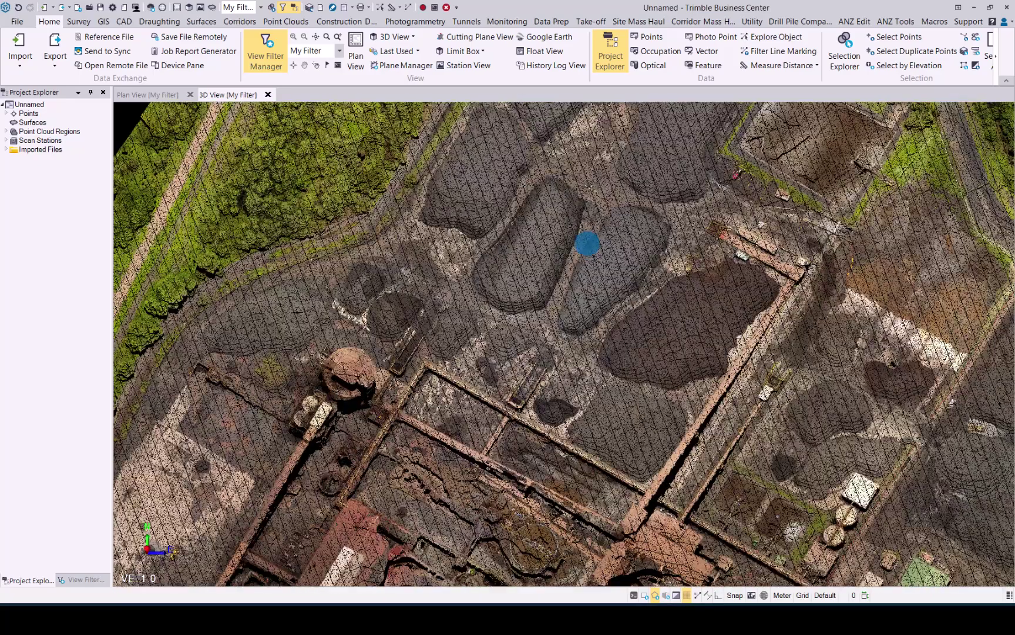
middle_click_drag(588, 243, 596, 311)
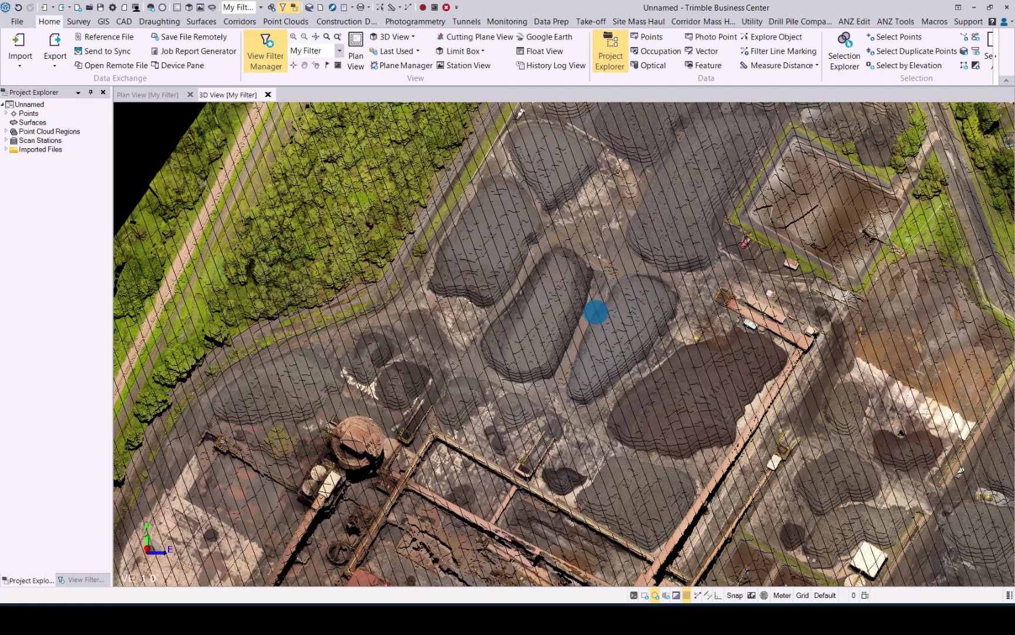
left_click(208, 22)
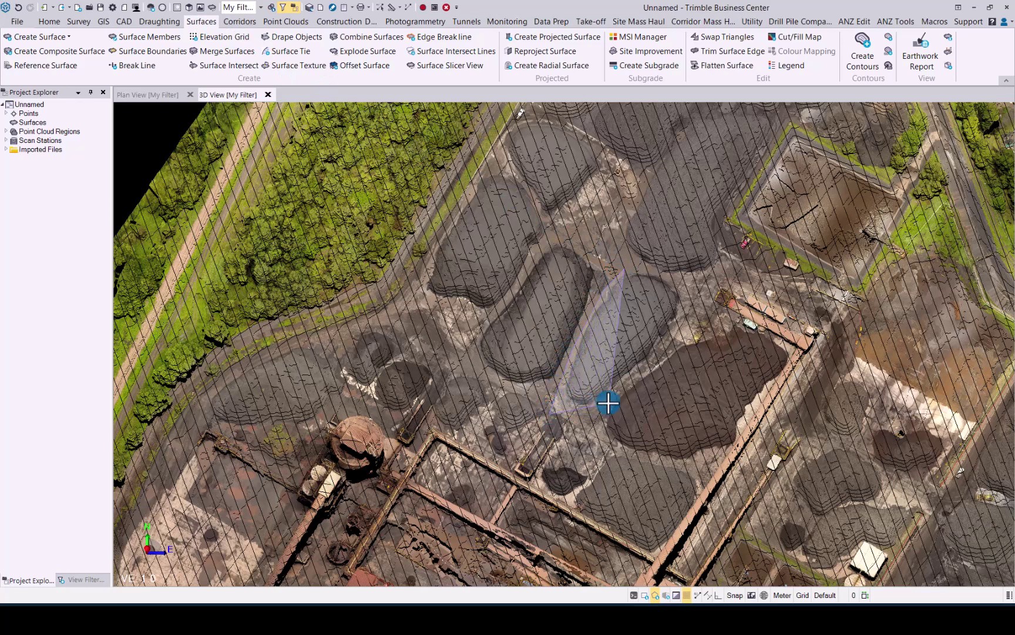
- Lasso the middle stockpile's points and create surface Stock1, classified Stockpile, coloured Green
mouse_move(640, 373)
left_mouse_down()
mouse_move(685, 315)
mouse_move(688, 286)
mouse_move(646, 267)
left_mouse_up()
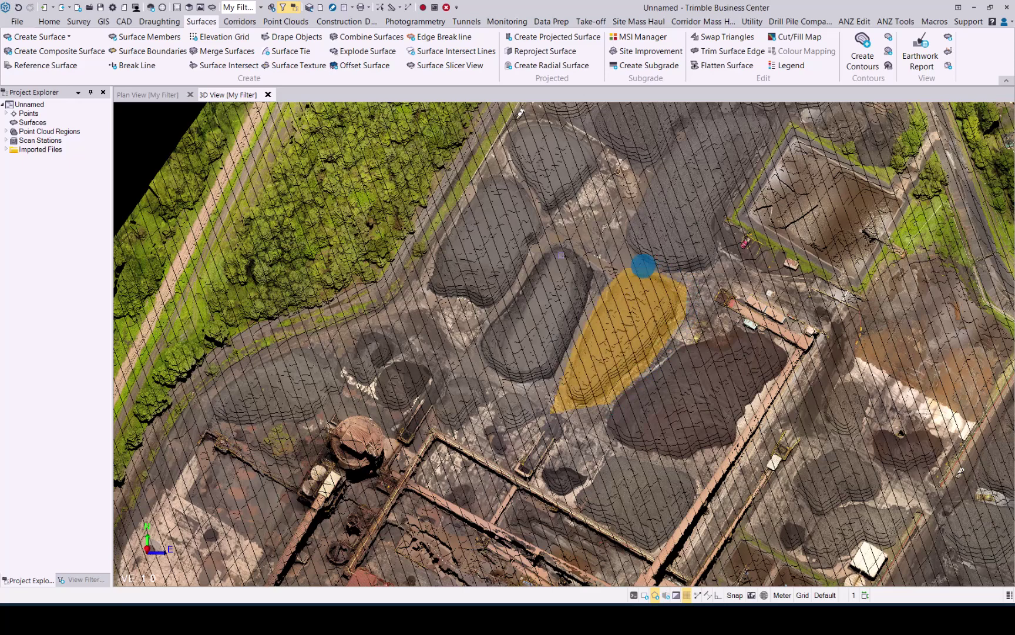
left_click(40, 36)
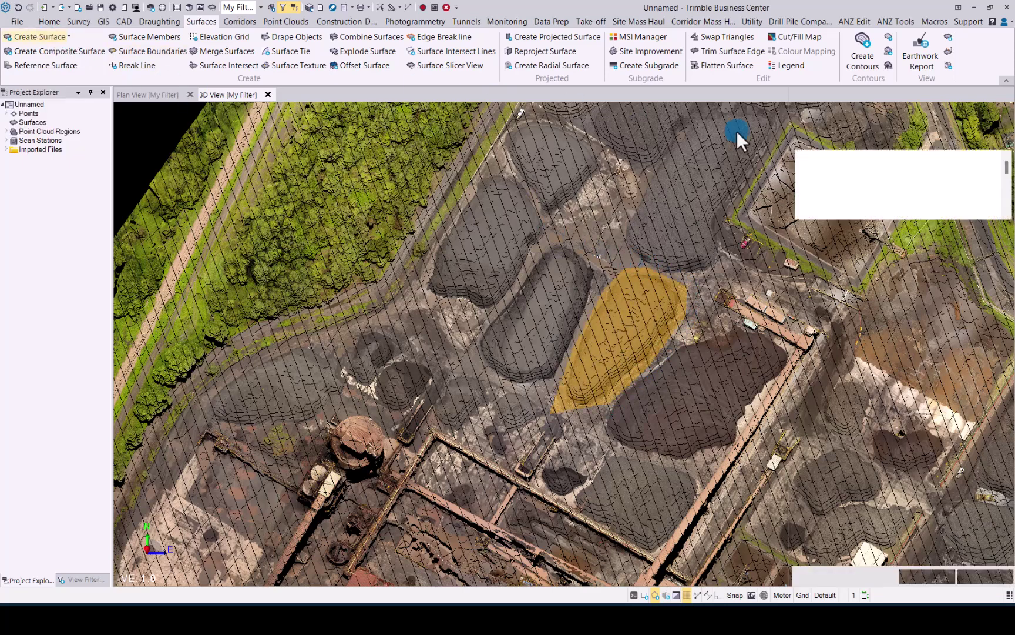
type("Stock1")
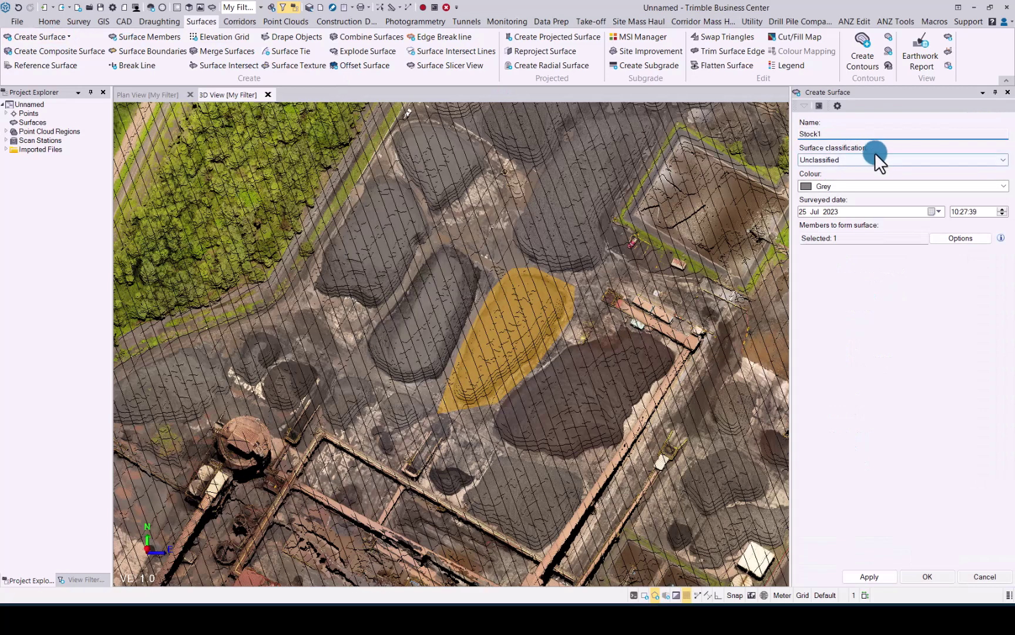
left_click(882, 159)
left_click(814, 229)
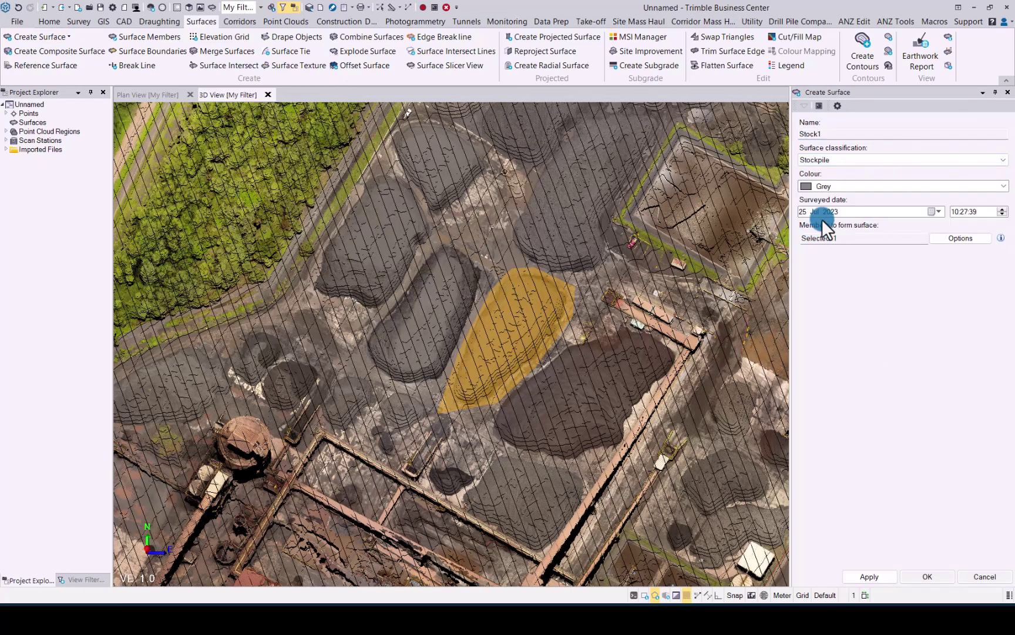
left_click(845, 186)
left_click(831, 209)
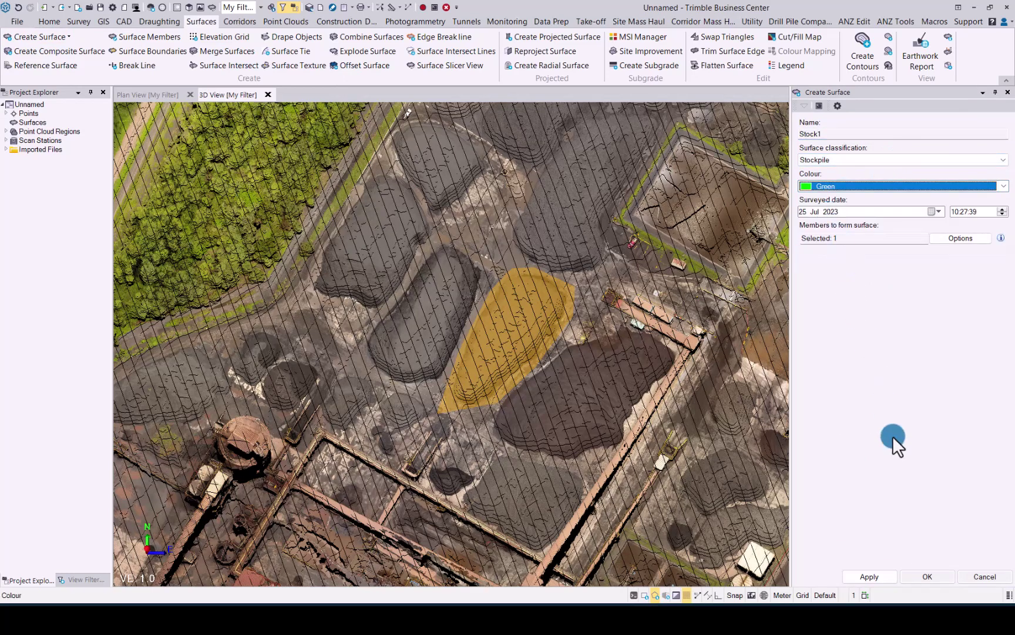
left_click(932, 571)
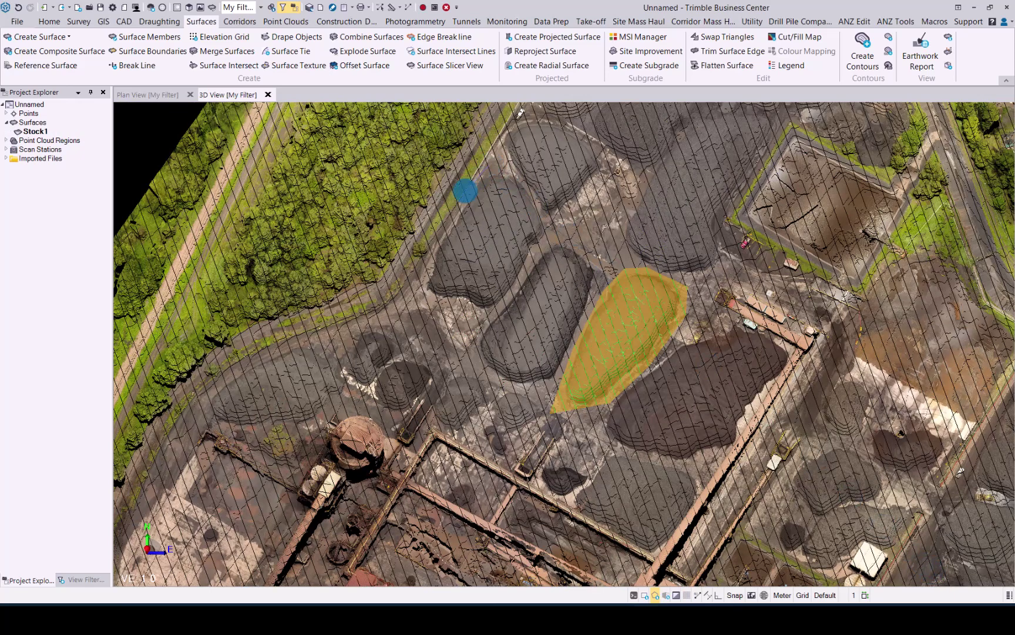
- Lasso the upper-left stockpile and create surface Stock2, classified Stockpile, coloured Magenta
left_click(457, 202)
mouse_move(456, 202)
left_mouse_down()
mouse_move(421, 286)
mouse_move(466, 314)
mouse_move(499, 309)
mouse_move(558, 229)
mouse_move(504, 165)
left_mouse_up()
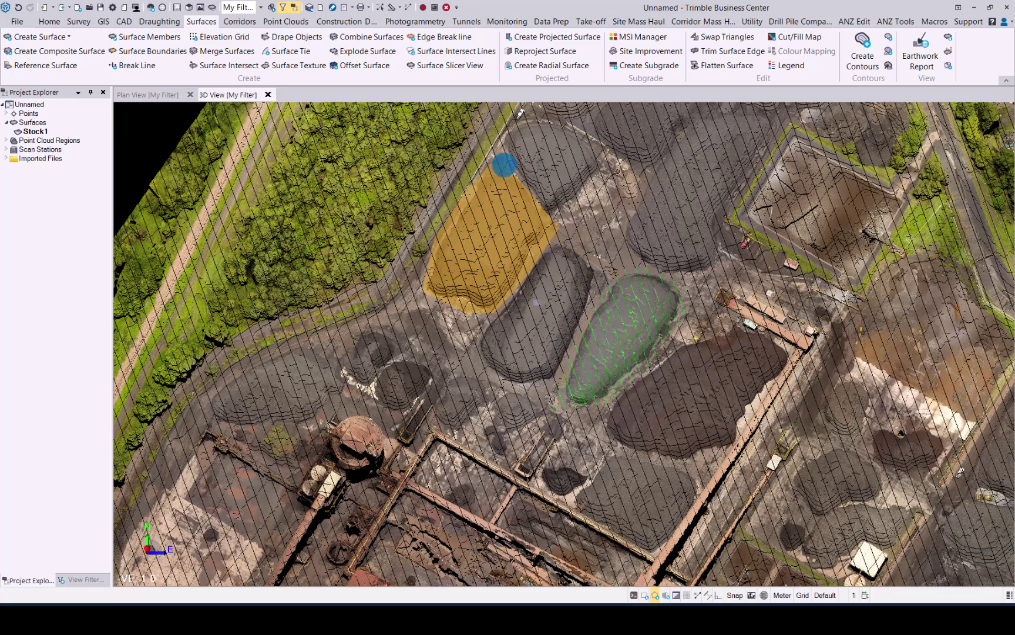
left_click(34, 35)
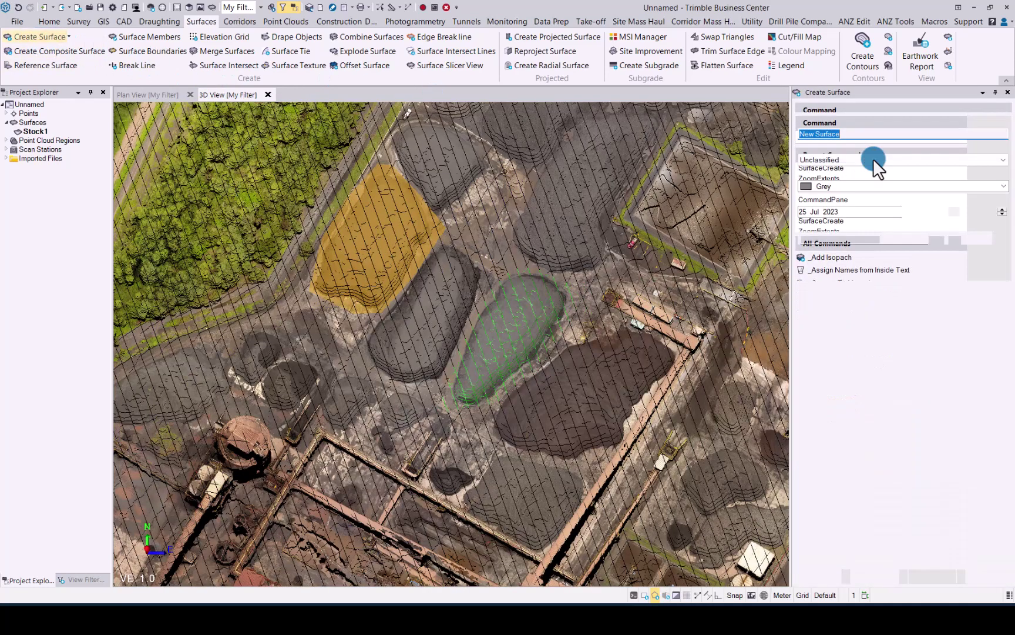
left_click(874, 159)
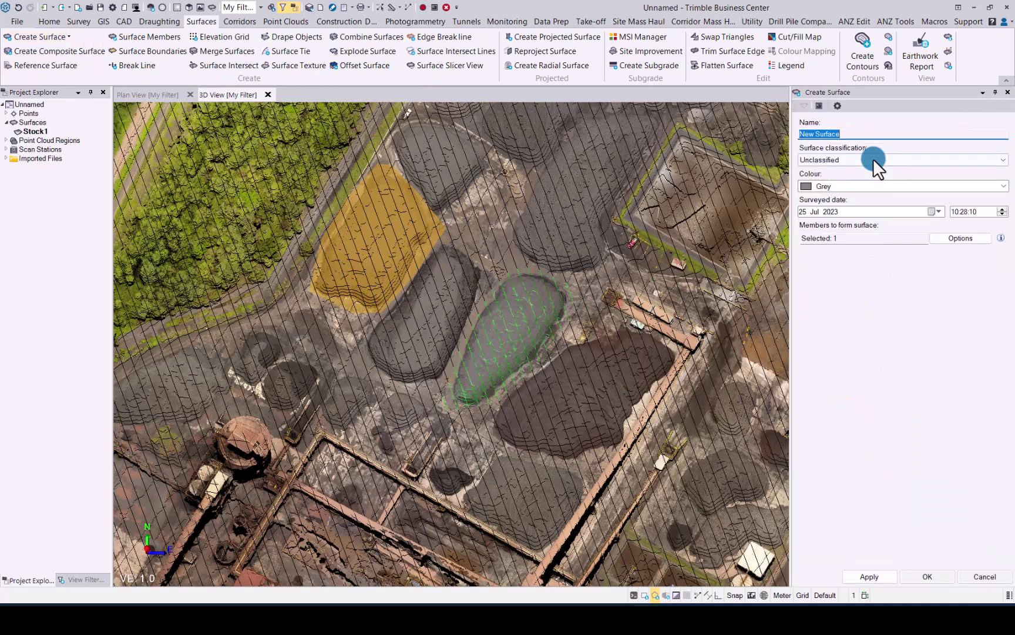
type("Stoc")
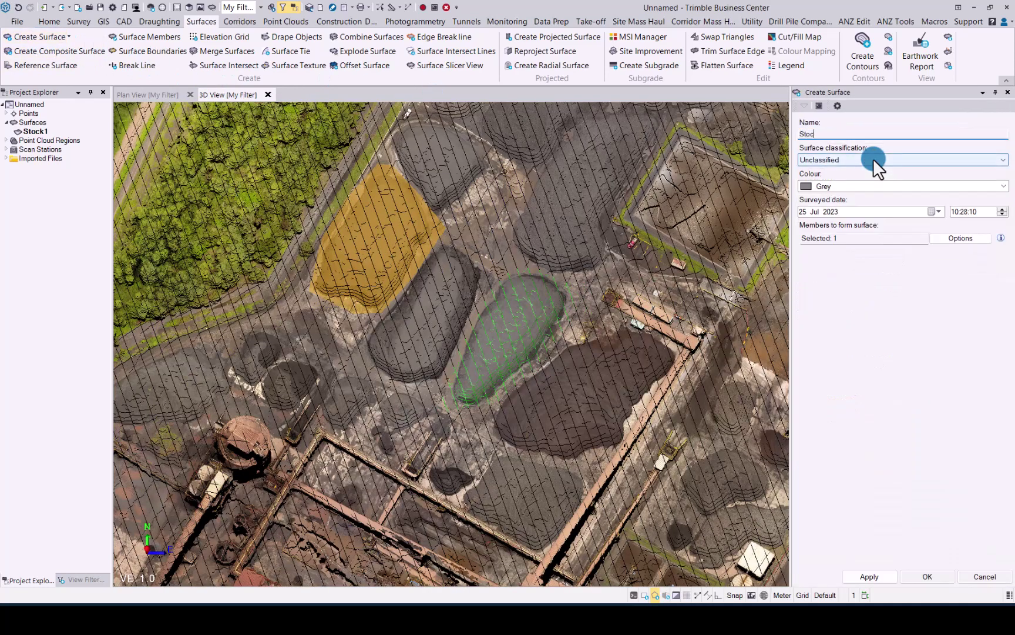
type("k2")
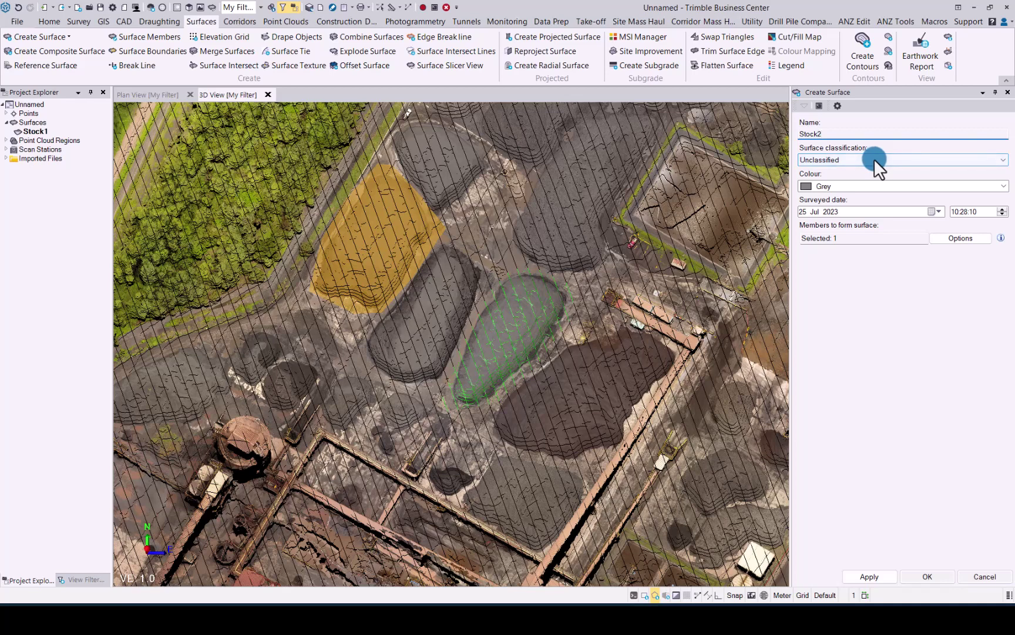
left_click(893, 161)
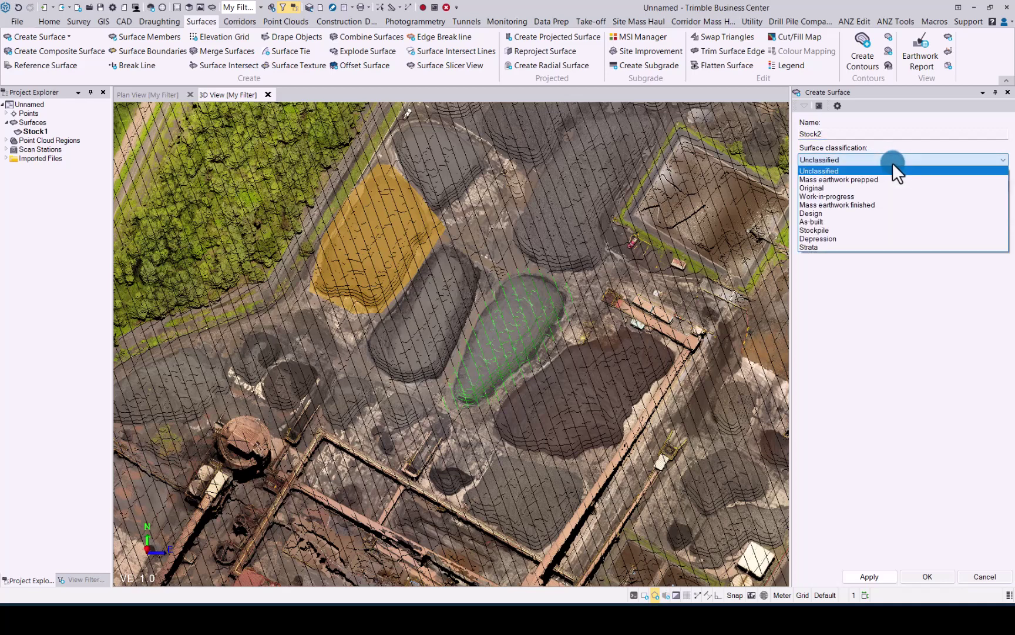
left_click(831, 230)
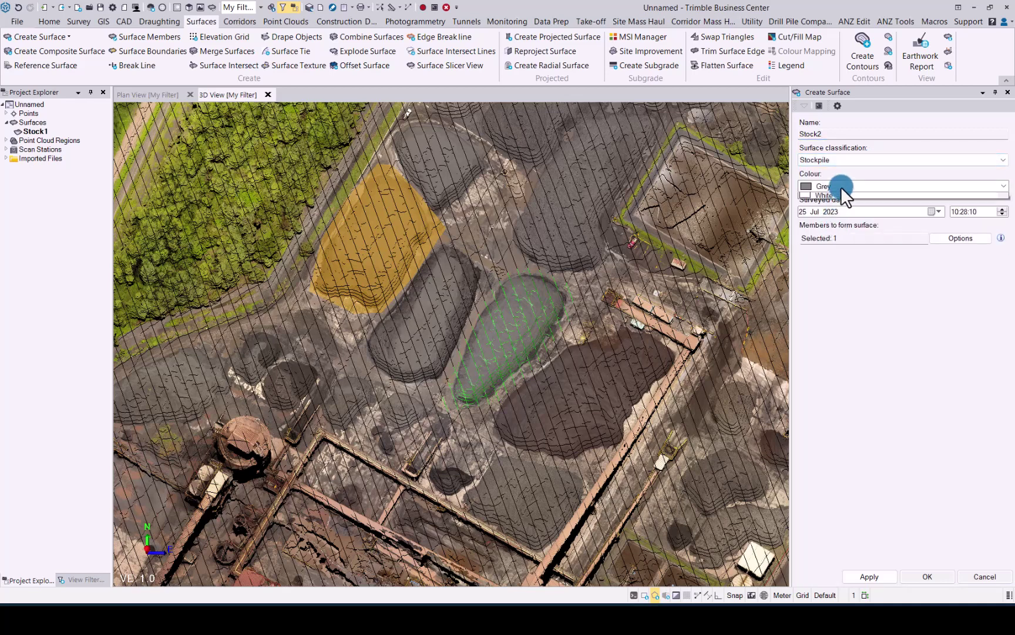
left_click(840, 187)
left_click(828, 228)
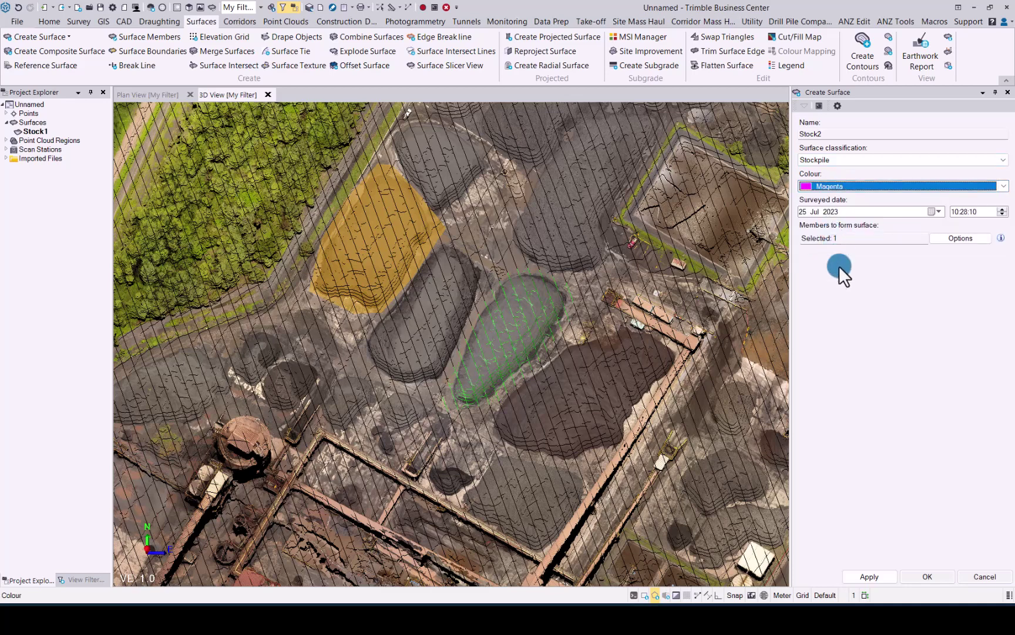
left_click(927, 576)
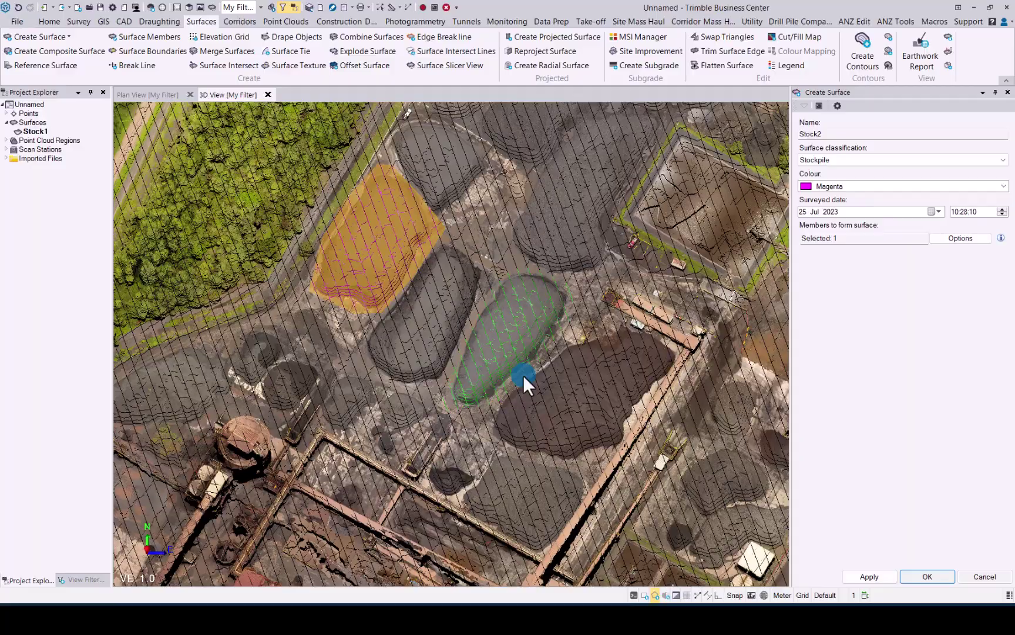
middle_click_drag(523, 376, 643, 310)
scroll(604, 288, "up", 5)
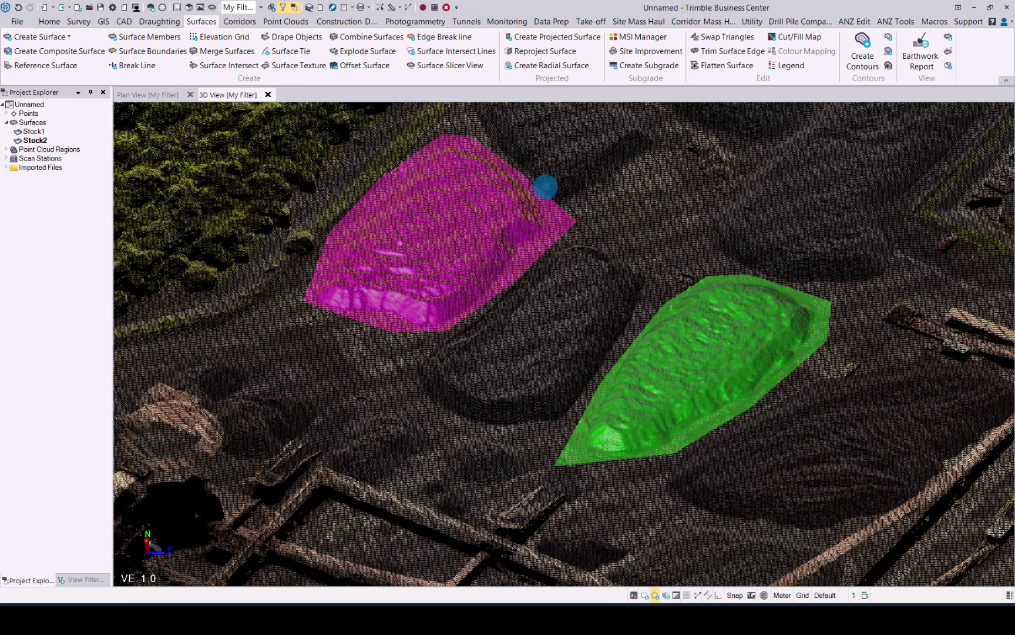
- Search the command window for 'combi' to list the CombineSurfaces command
key("ctrl+q")
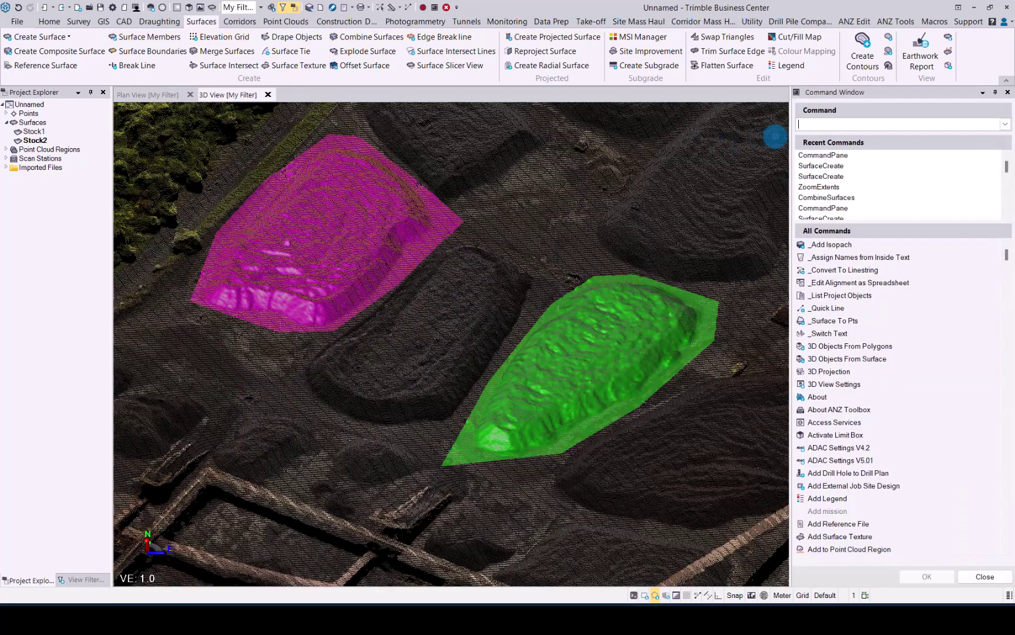
type("c")
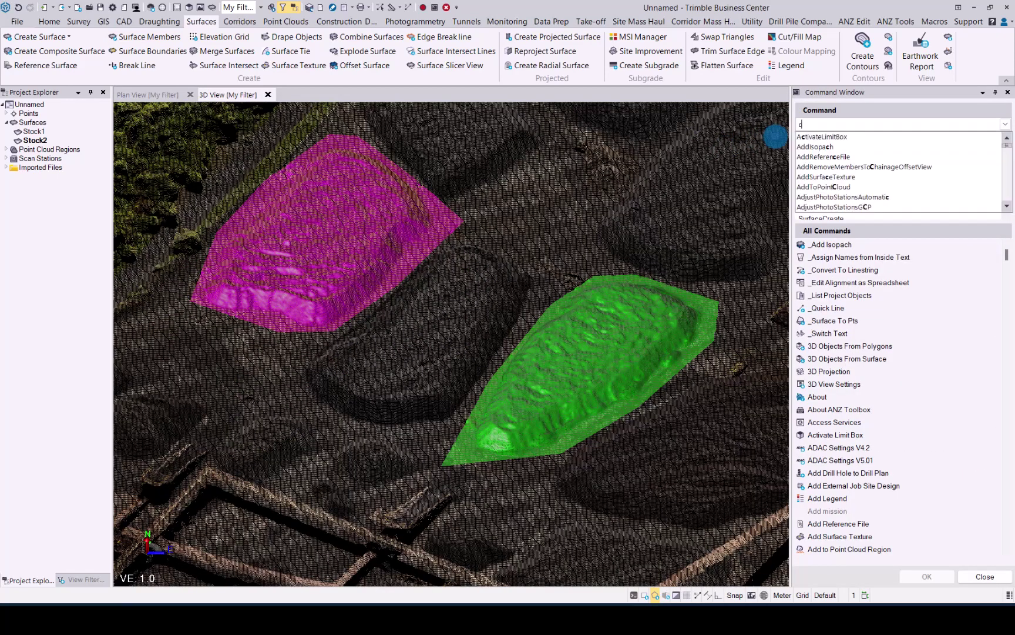
type("ombi")
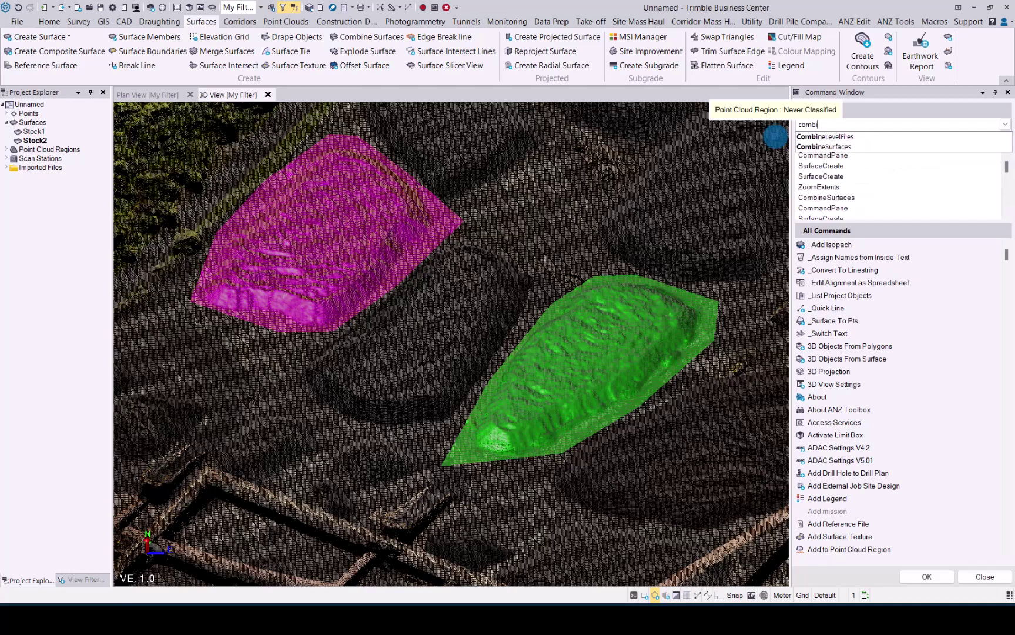
- Run CombineSurfaces to make a new surface 'Stockpiles' from Stock1 and Stock2
double_click(836, 146)
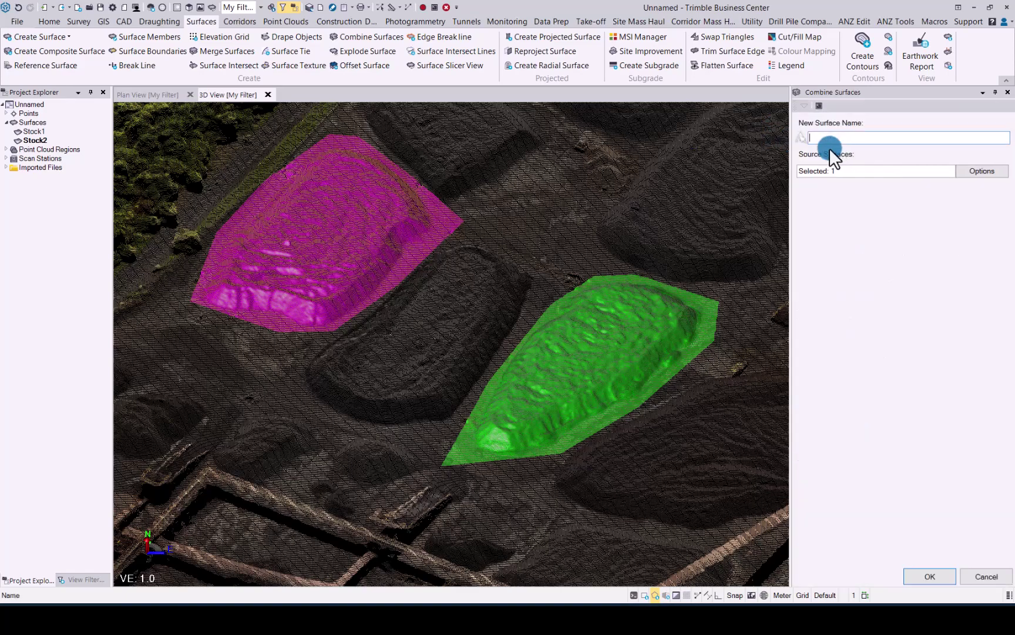
middle_click_drag(567, 249, 587, 288)
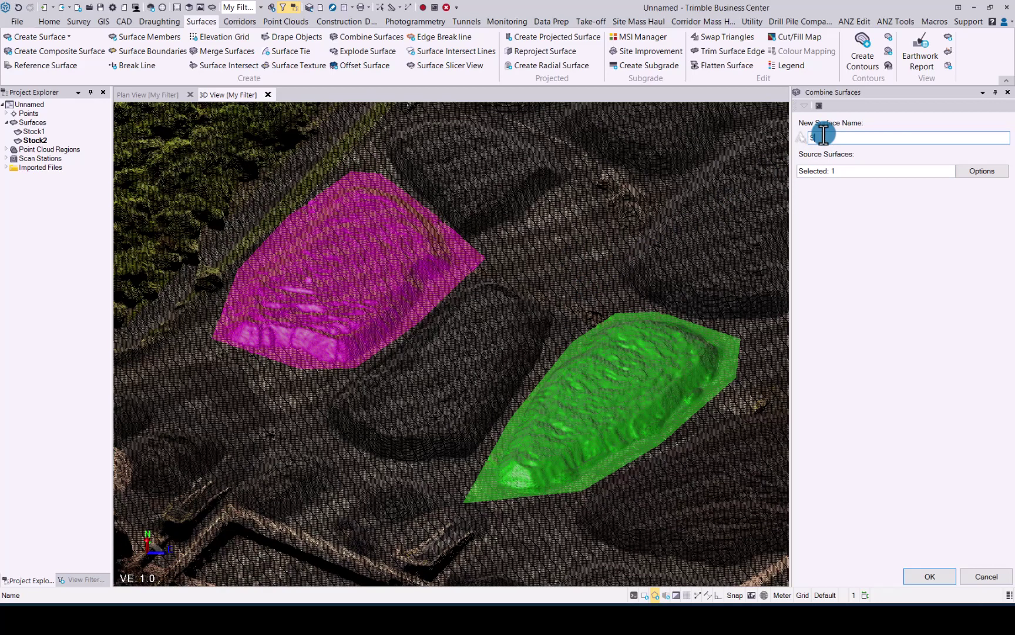
type("Stockpiles")
left_click(37, 130)
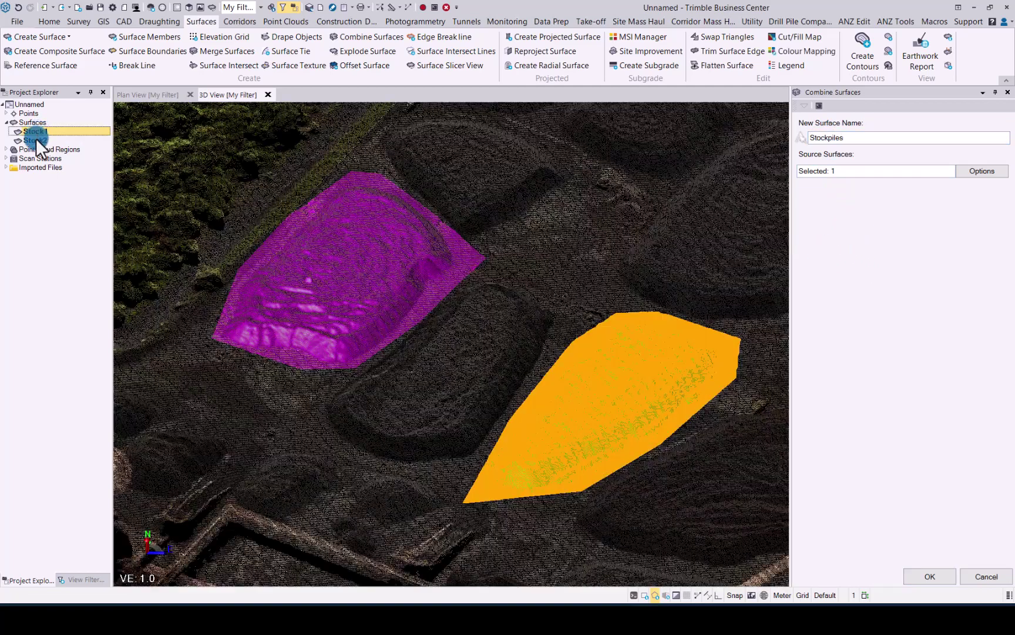
left_click(34, 140, "ctrl")
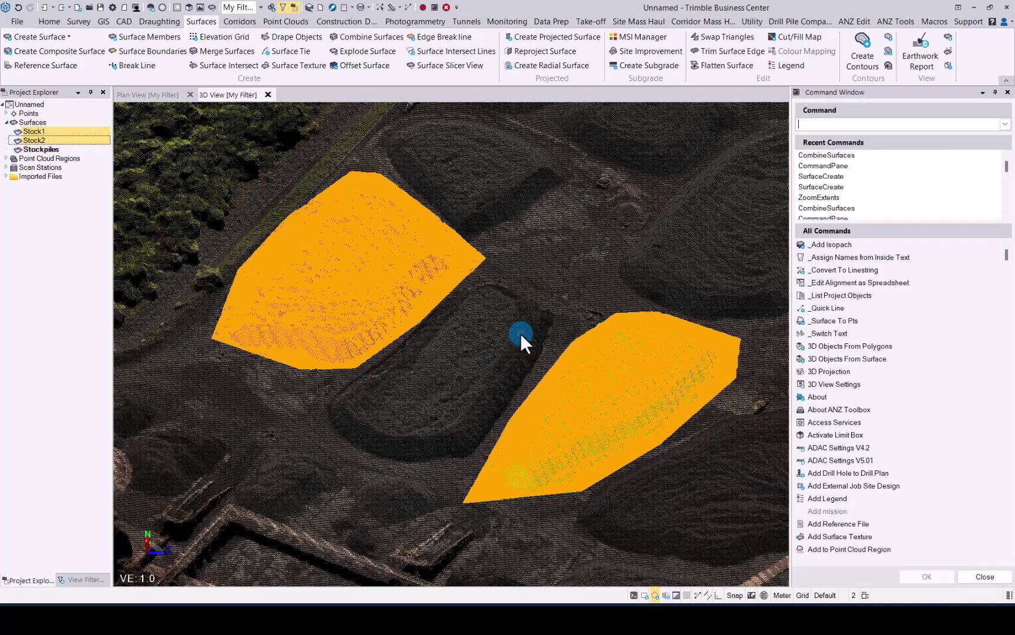
- Close the command window and select the Stockpiles surface in Project Explorer
left_click(1008, 92)
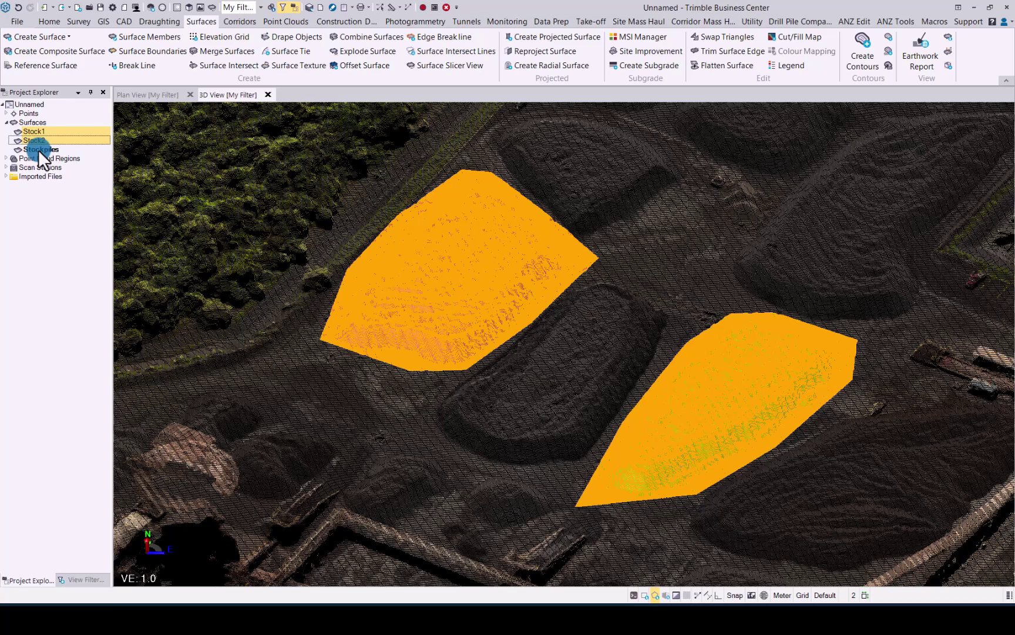
left_click(38, 150)
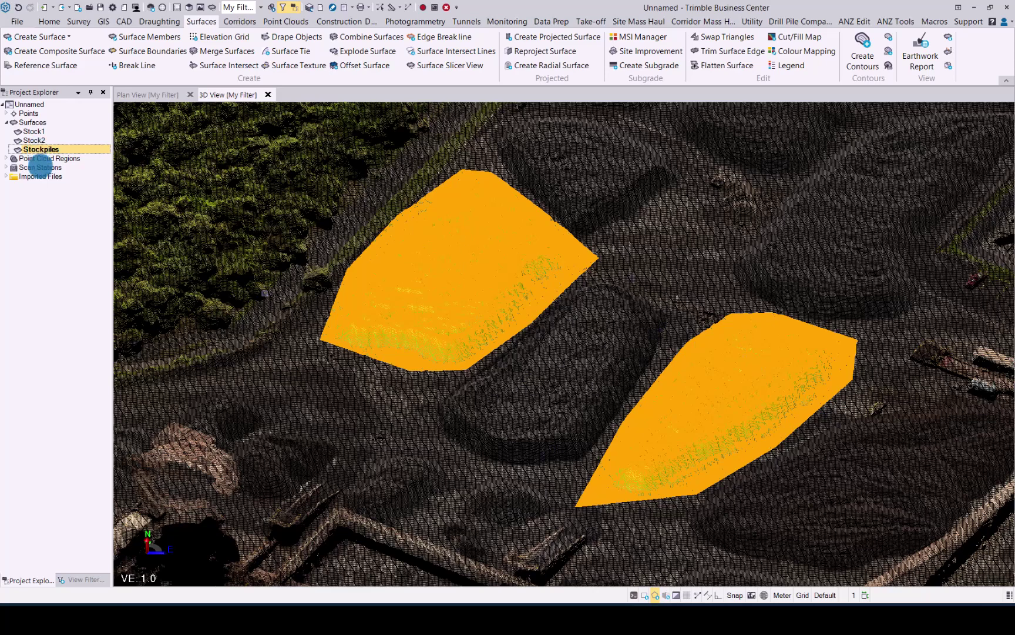
- In View Filter Manager, hide all surfaces and toggle Stock1 and Stock2 on and off
left_click(85, 579)
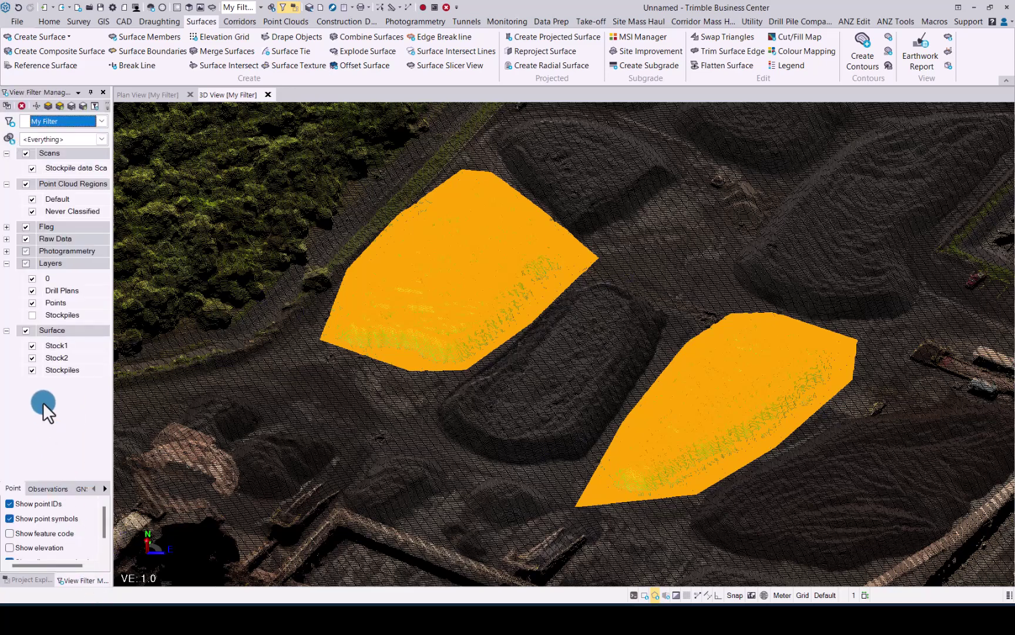
left_click(26, 330)
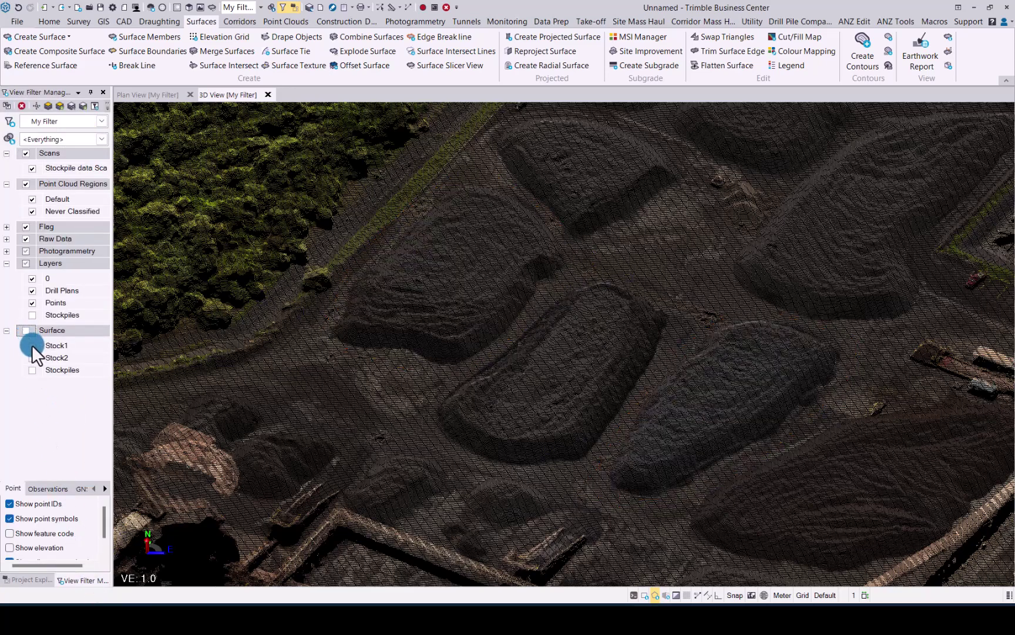
left_click(32, 345)
left_click(32, 357)
left_click(32, 346)
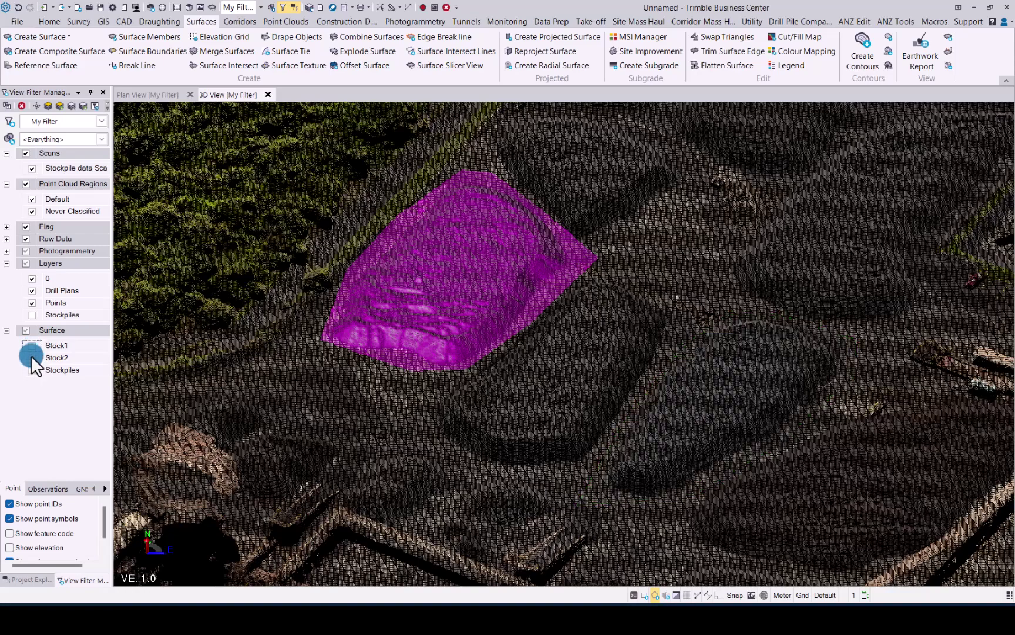
left_click(31, 357)
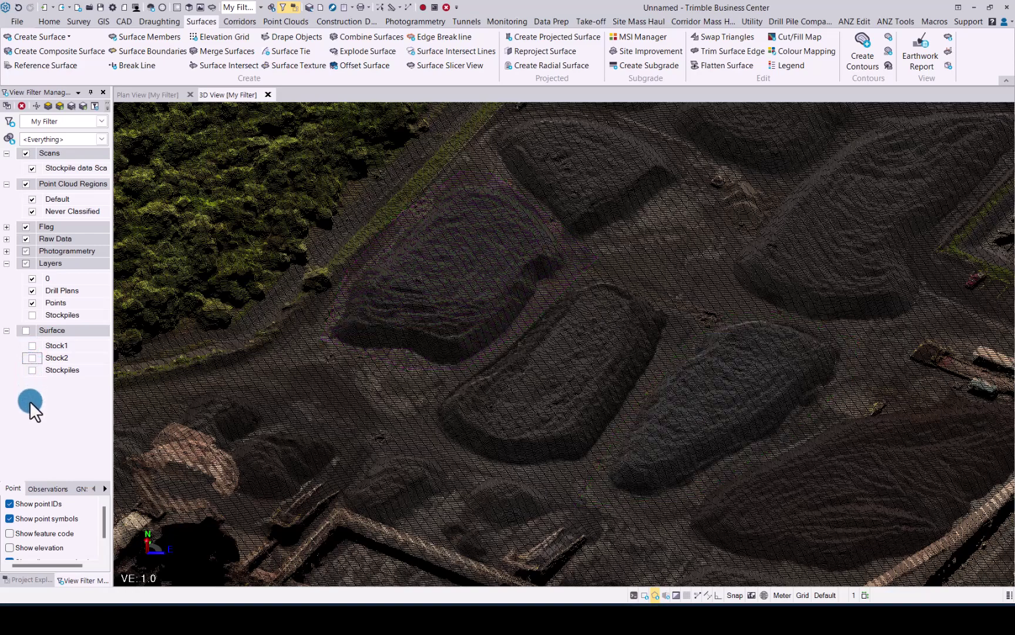
- Turn on only the combined Stockpiles surface and re-centre it in the 3D view
left_click(32, 370)
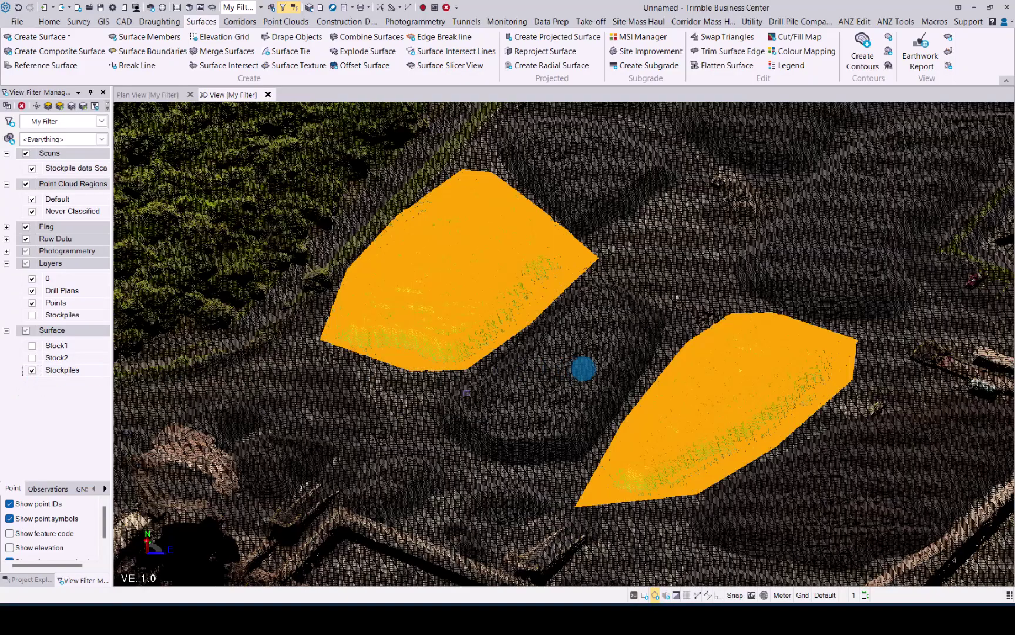
scroll(584, 368, "down", 5)
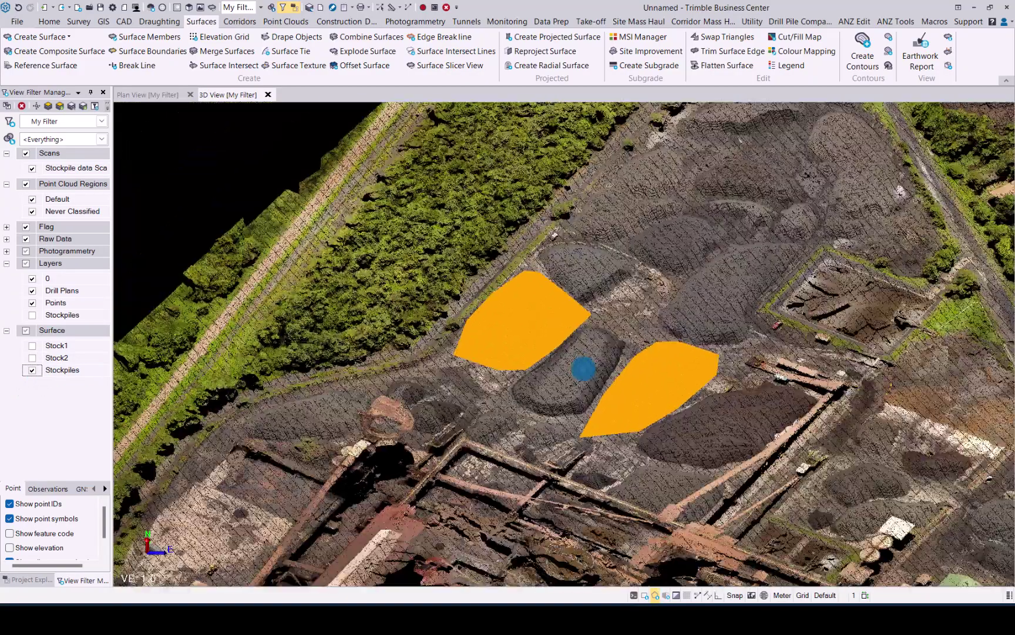
scroll(685, 321, "down", 1)
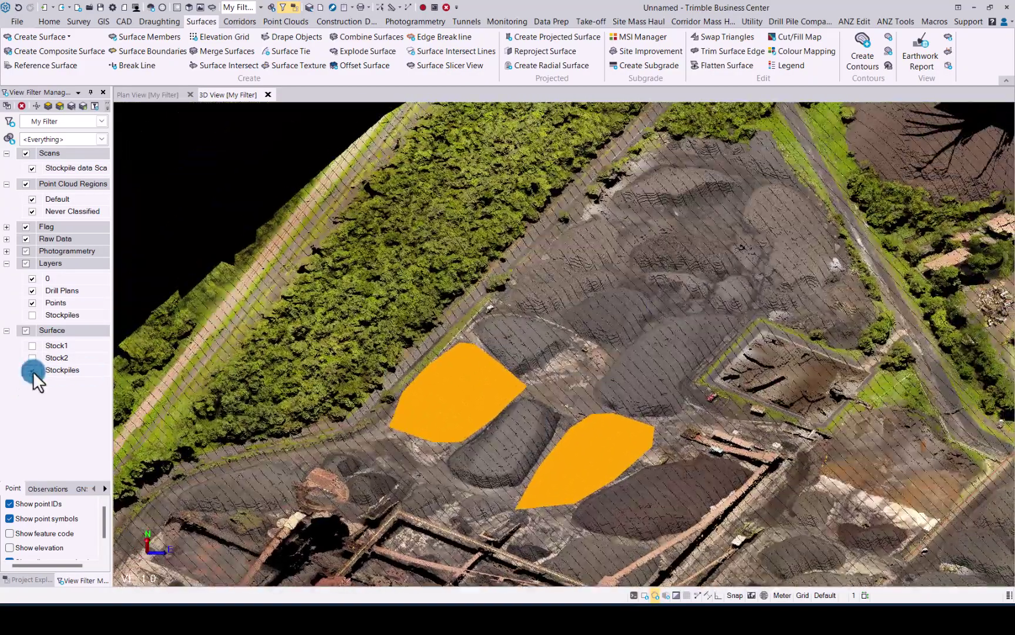
left_click(33, 371)
left_click(32, 370)
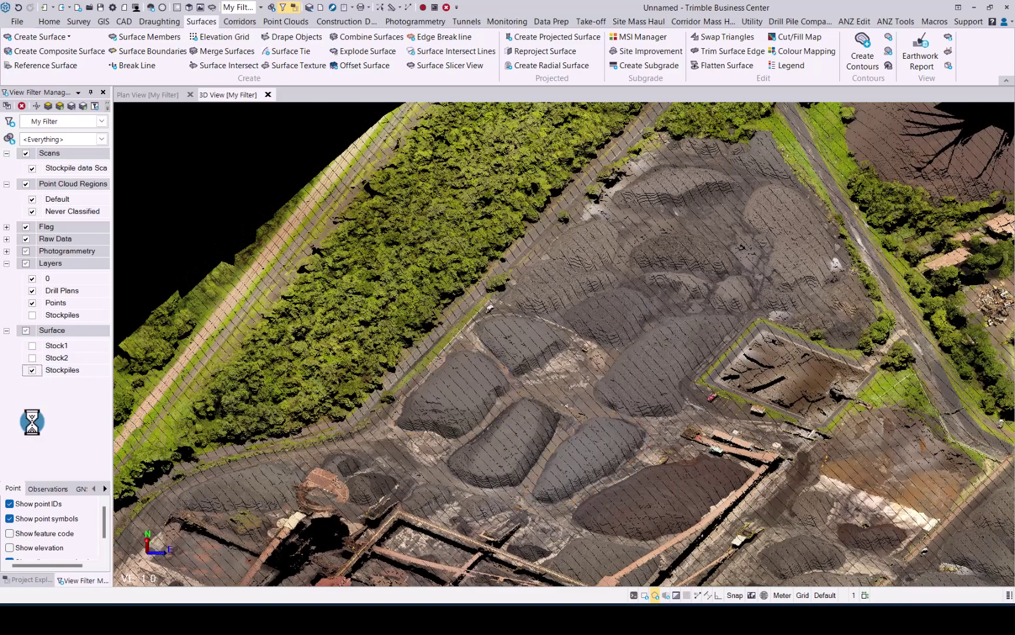
middle_click_drag(562, 350, 655, 343)
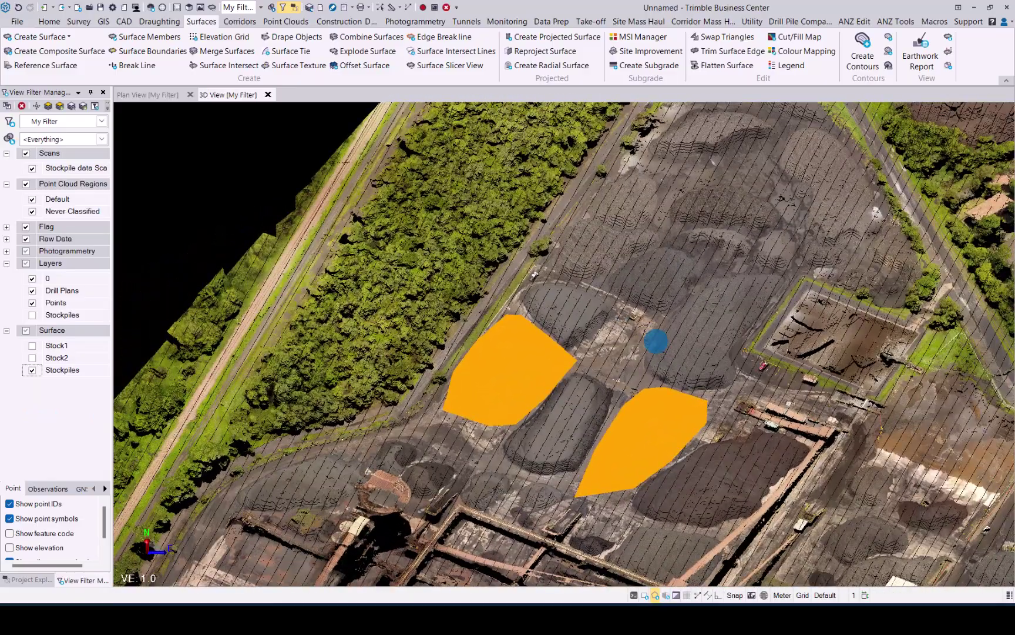